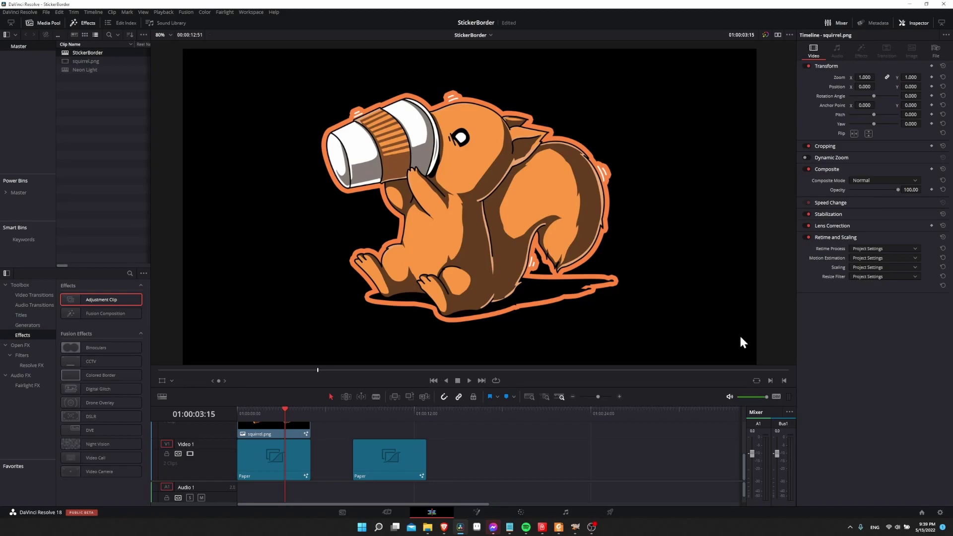
Step: Select the Paper clip on Video 1 so its generator controls appear in the Inspector
{"action": "scroll", "coordinate": [598, 415], "scroll_direction": "up", "scroll_amount": 1}
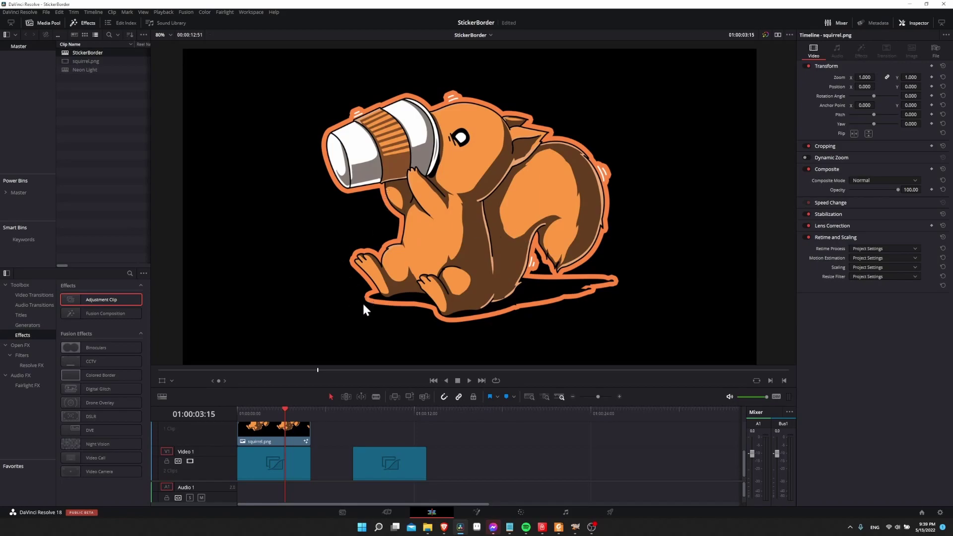
{"action": "scroll", "coordinate": [272, 455], "scroll_direction": "down", "scroll_amount": 1}
{"action": "left_click", "coordinate": [265, 455]}
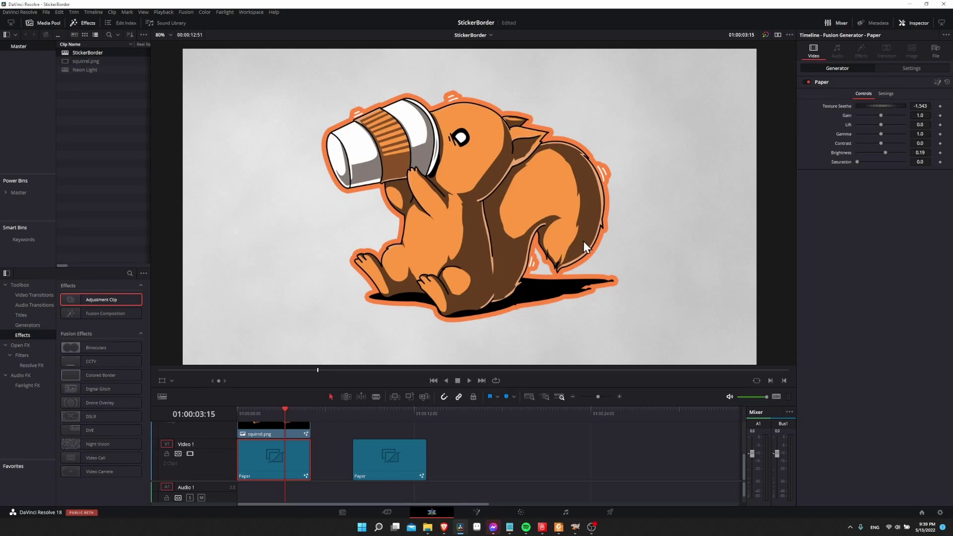
Step: Overwrite squirrel.png onto Video 2 above the second Paper clip
{"action": "scroll", "coordinate": [380, 426], "scroll_direction": "up", "scroll_amount": 2}
{"action": "left_click", "coordinate": [379, 411]}
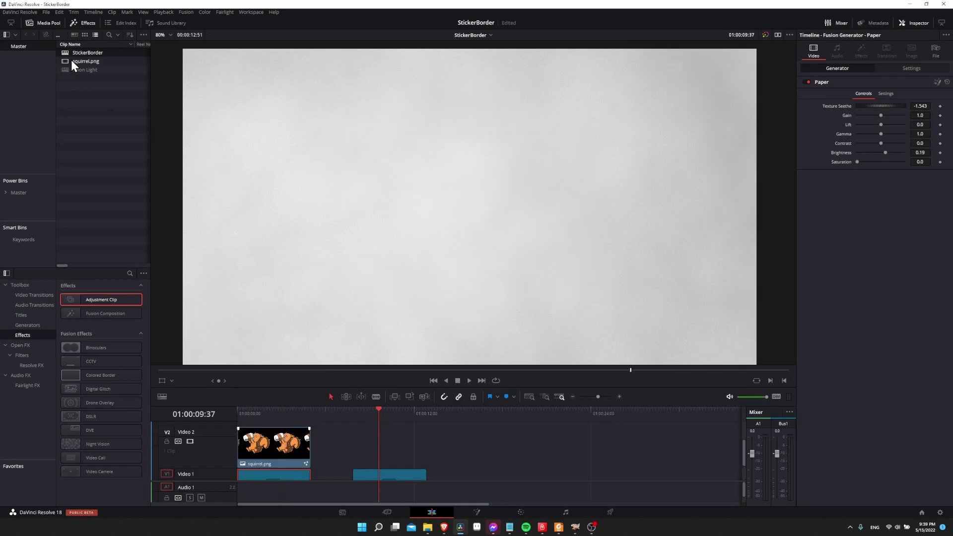
{"action": "left_click_drag", "start_coordinate": [71, 59], "coordinate": [747, 160]}
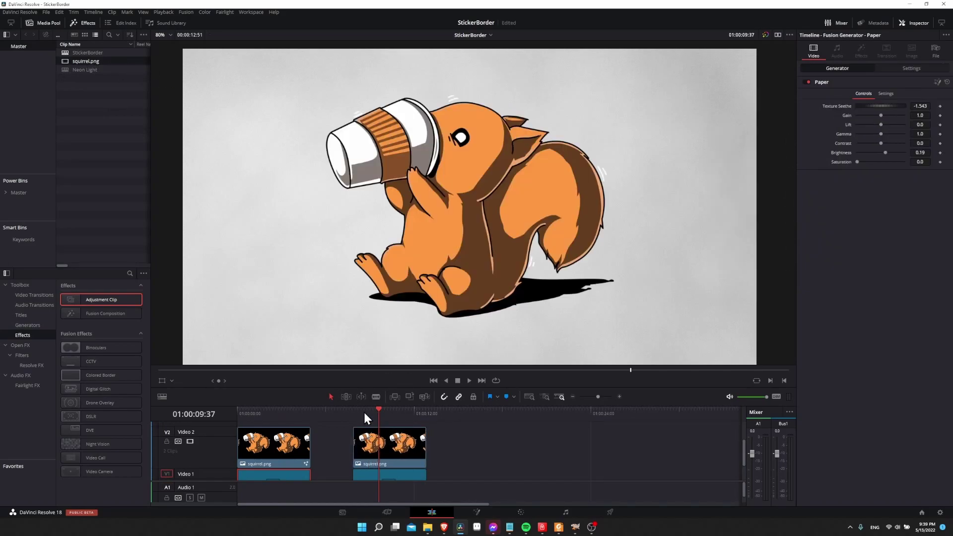
Step: Select the new squirrel.png clip and bring it into the Fusion page
{"action": "left_click", "coordinate": [365, 412]}
{"action": "left_click", "coordinate": [396, 442]}
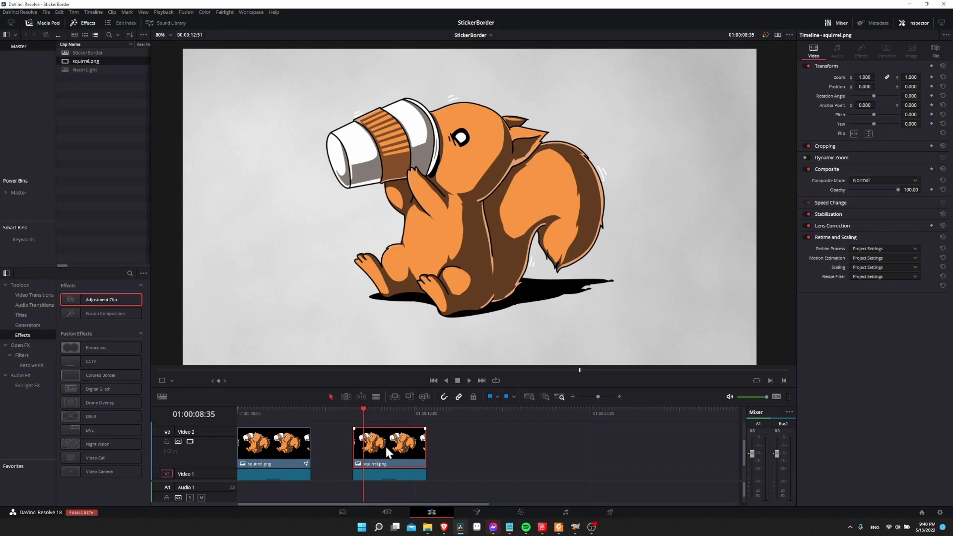
{"action": "left_click", "coordinate": [481, 515]}
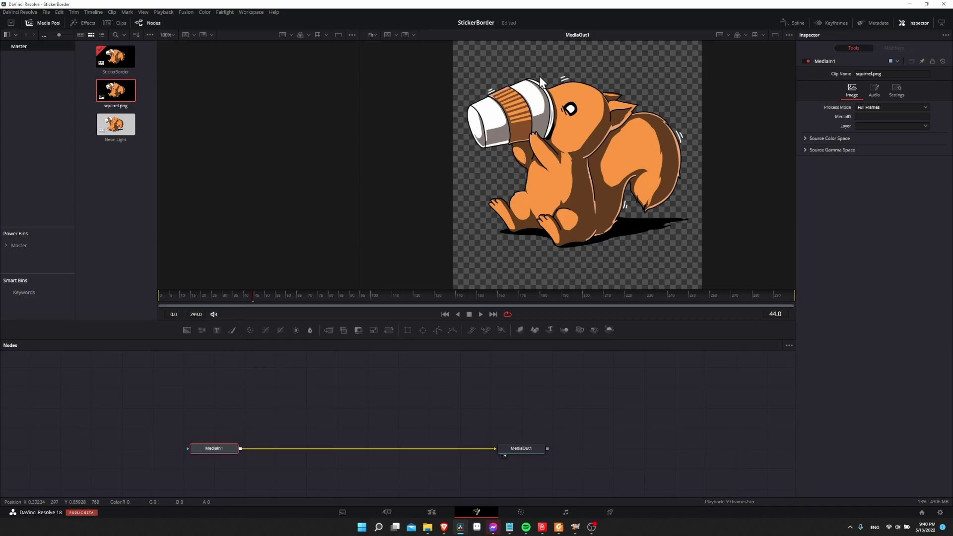
Step: Inspect MediaIn1 in the Fusion graph, save the project, then clear the node selection
{"action": "key", "text": "ctrl+a"}
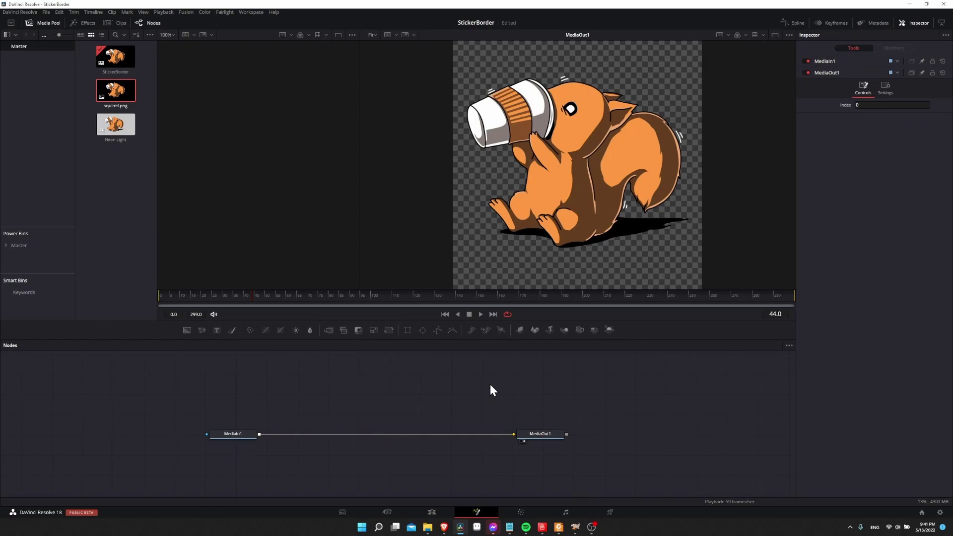
{"action": "left_click", "coordinate": [240, 437]}
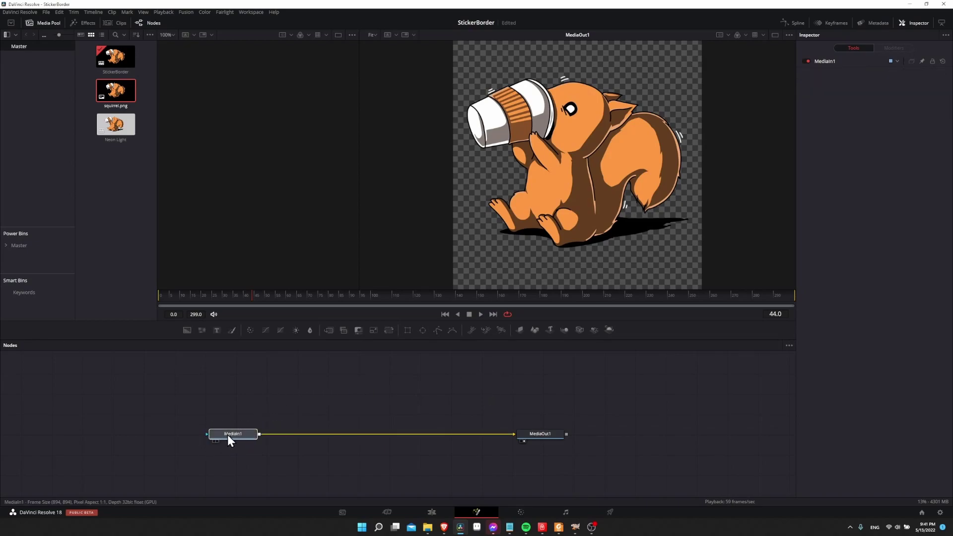
{"action": "mouse_move", "coordinate": [237, 436]}
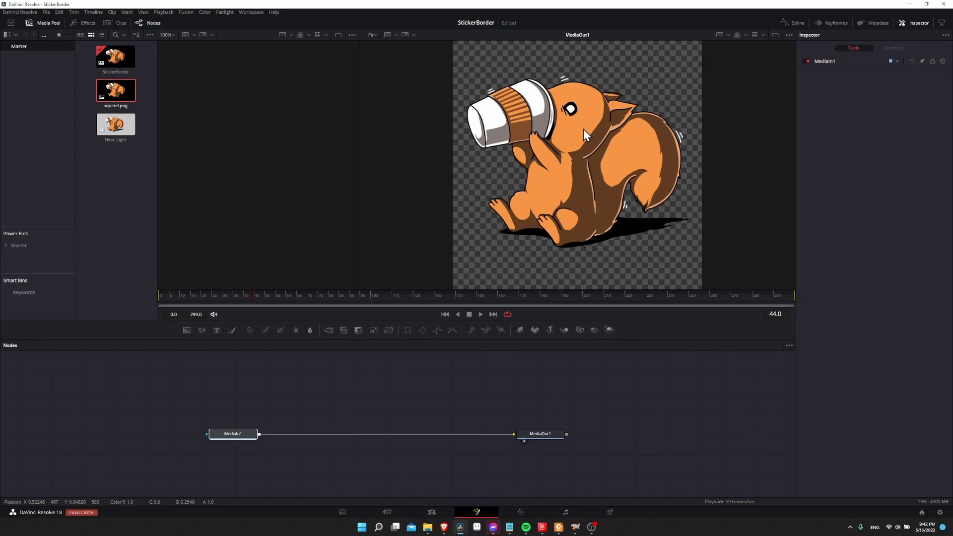
{"action": "key", "text": "ctrl+s"}
{"action": "left_click", "coordinate": [284, 390]}
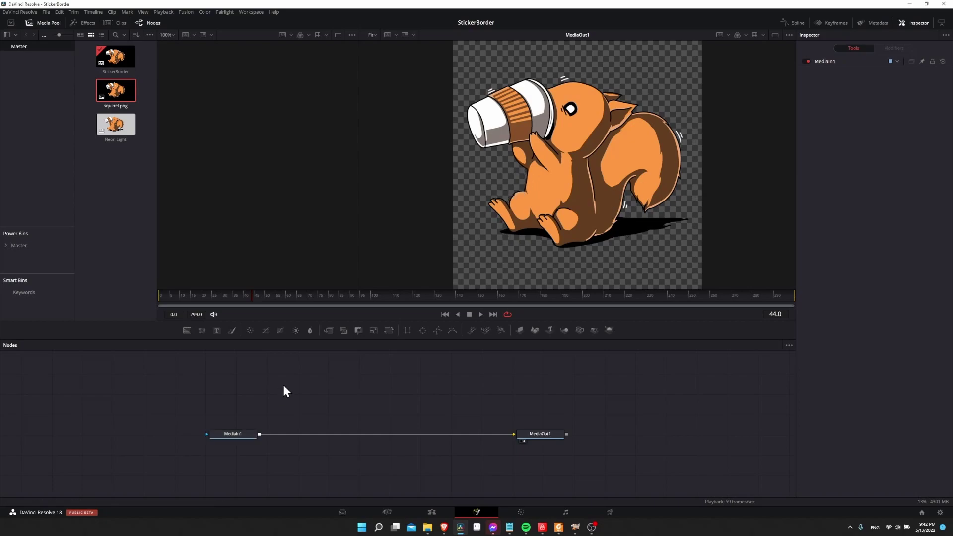
Step: Add an Alpha Matte Shrink and Grow node from the Resolve FX Key tools
{"action": "right_click", "coordinate": [295, 383]}
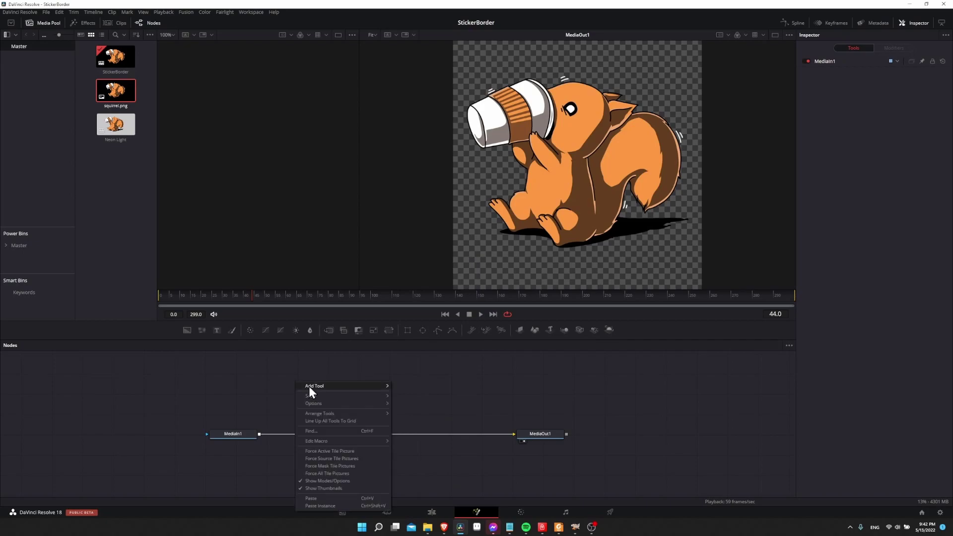
{"action": "mouse_move", "coordinate": [309, 387]}
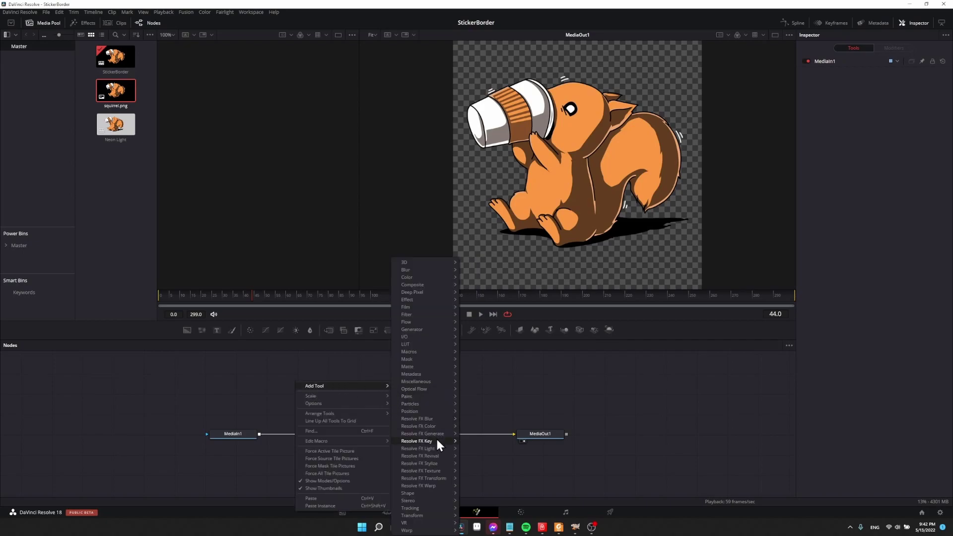
{"action": "mouse_move", "coordinate": [436, 440]}
{"action": "left_click", "coordinate": [530, 441]}
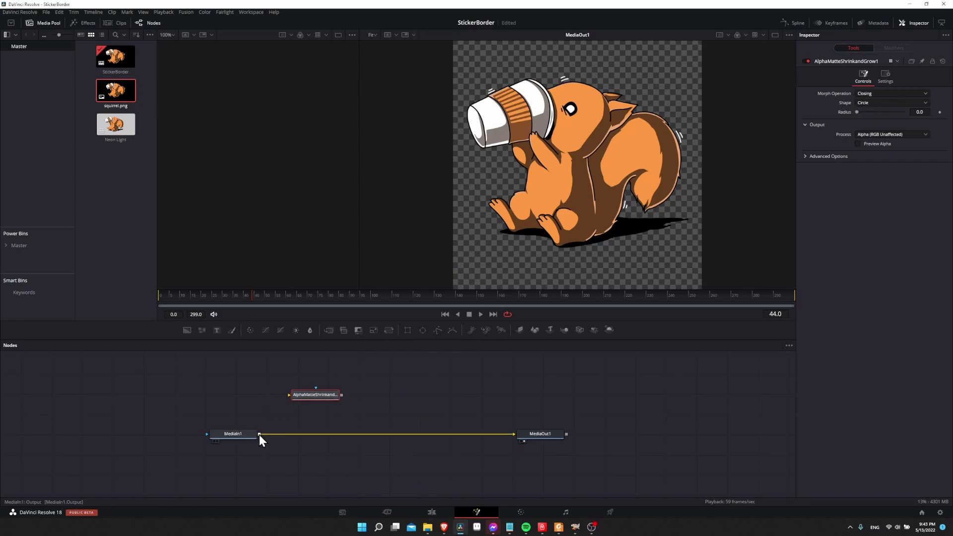
Step: Connect MediaIn1 into AlphaMatteShrinkandGrow1, view it, and set Morph Operation Grow with Radius 0.48
{"action": "left_click_drag", "start_coordinate": [259, 435], "coordinate": [312, 397]}
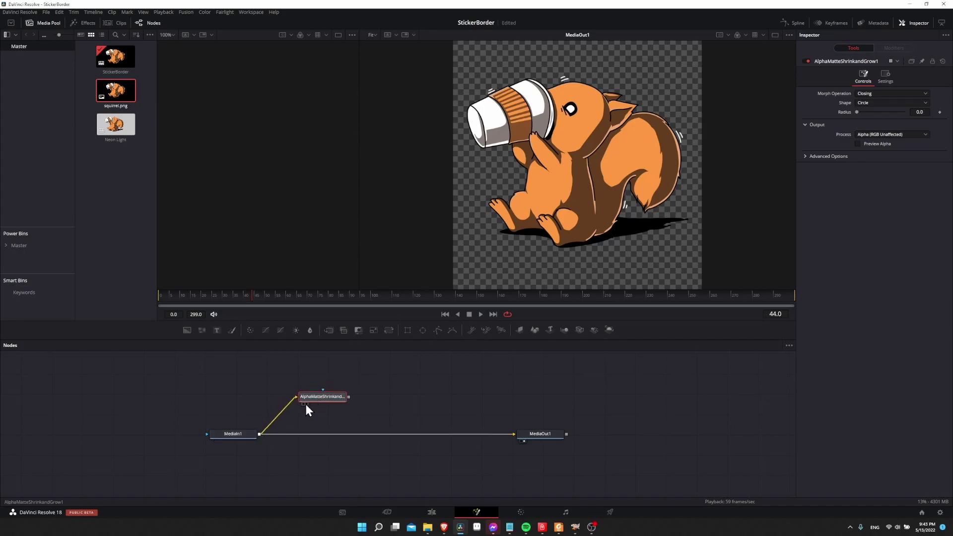
{"action": "left_click", "coordinate": [304, 404]}
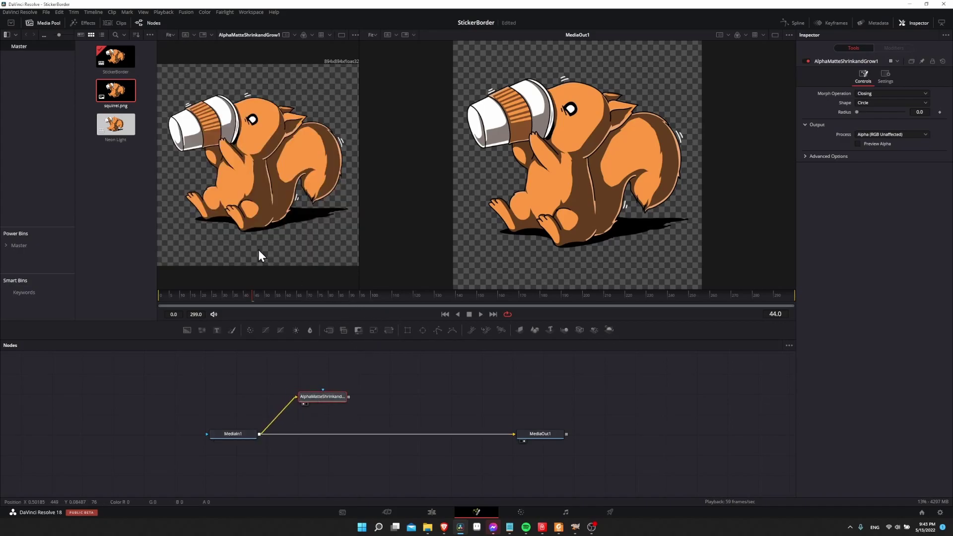
{"action": "left_click", "coordinate": [867, 93]}
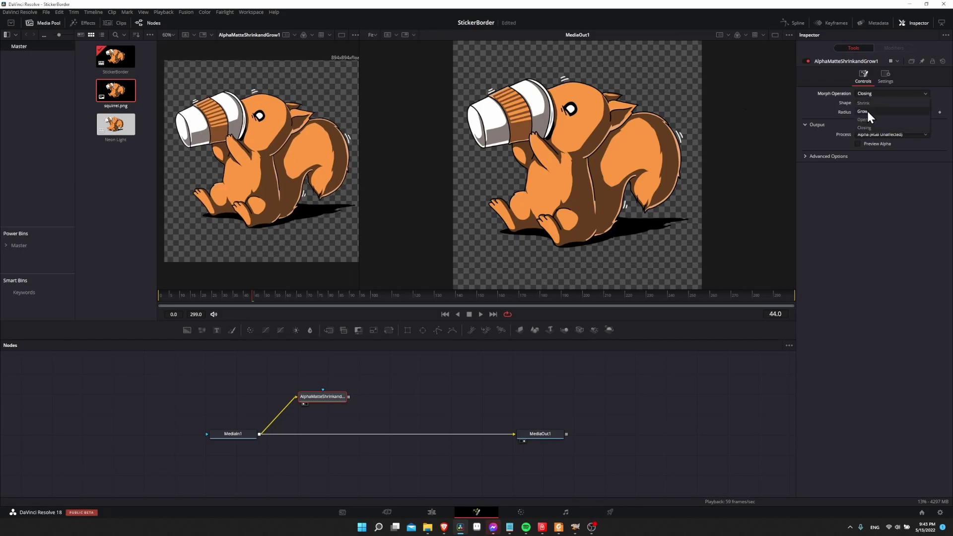
{"action": "left_click", "coordinate": [867, 110]}
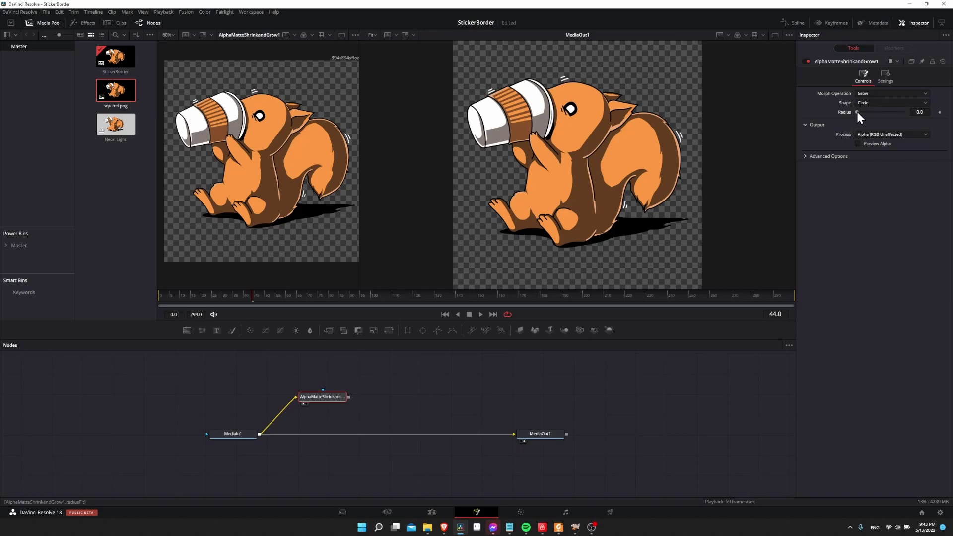
{"action": "left_click_drag", "start_coordinate": [857, 111], "coordinate": [878, 117]}
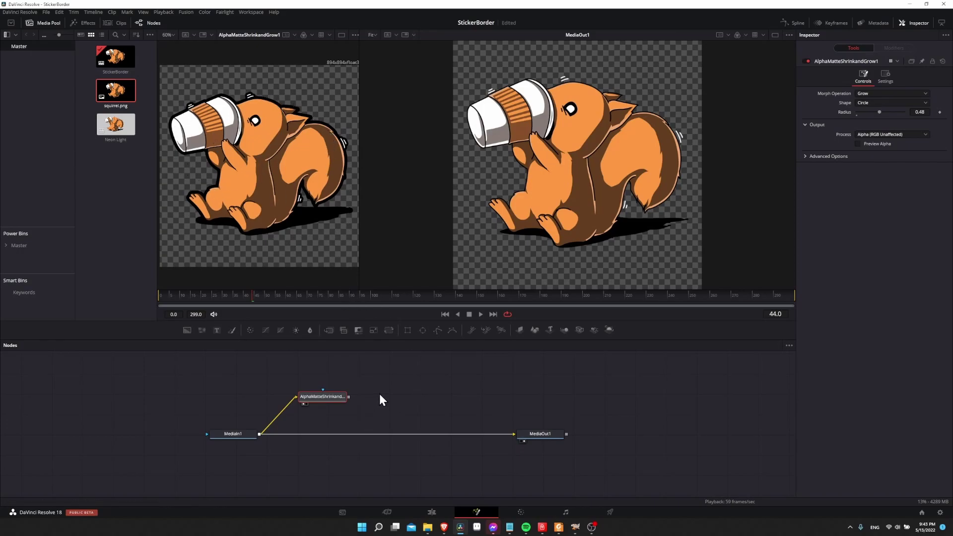
{"action": "left_click_drag", "start_coordinate": [341, 395], "coordinate": [340, 394]}
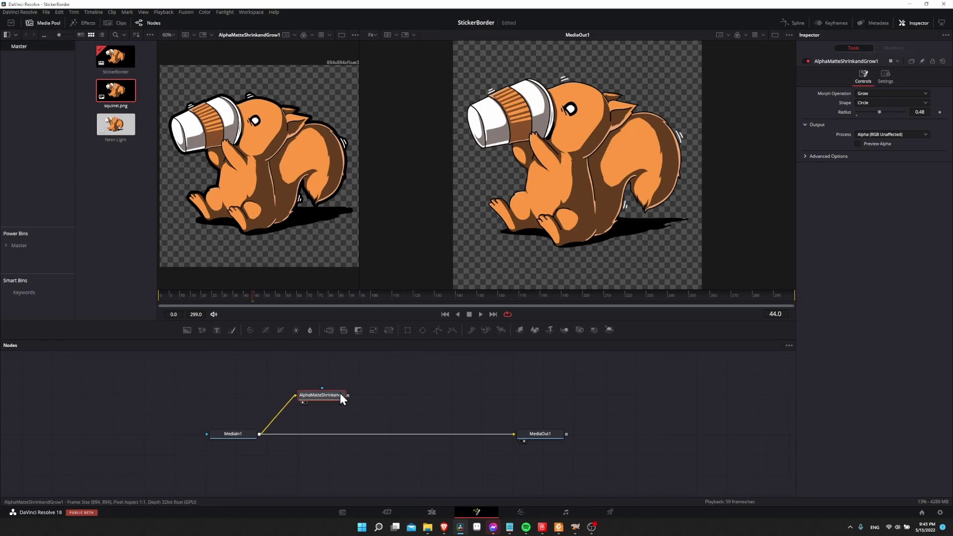
Step: Add a Background generator node, feed it the grown matte, and view it in the left viewer
{"action": "right_click", "coordinate": [376, 389]}
{"action": "mouse_move", "coordinate": [391, 392]}
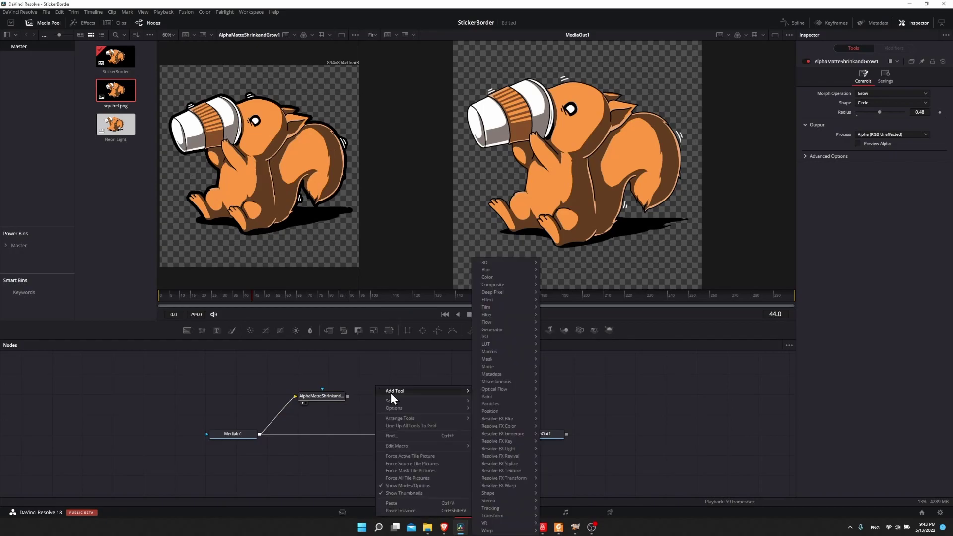
{"action": "mouse_move", "coordinate": [506, 331]}
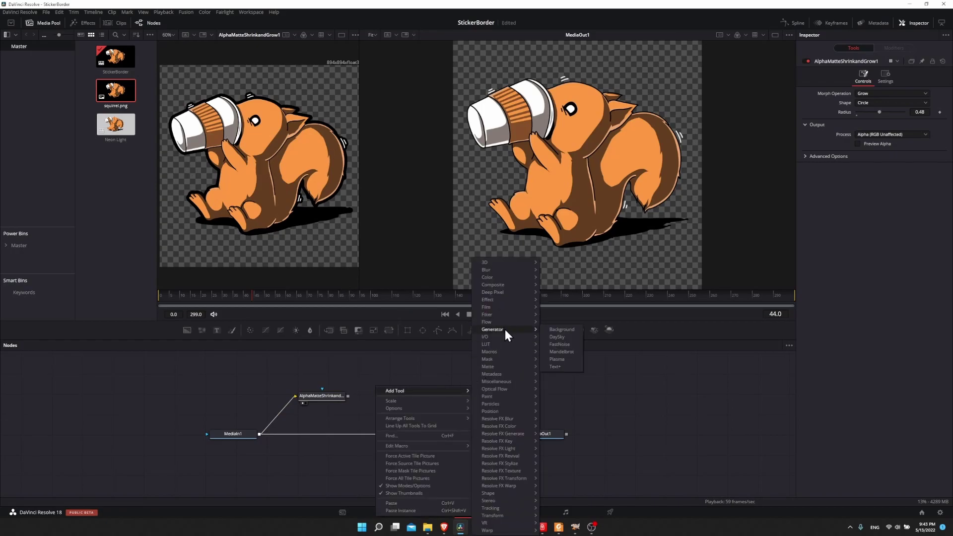
{"action": "left_click", "coordinate": [557, 329]}
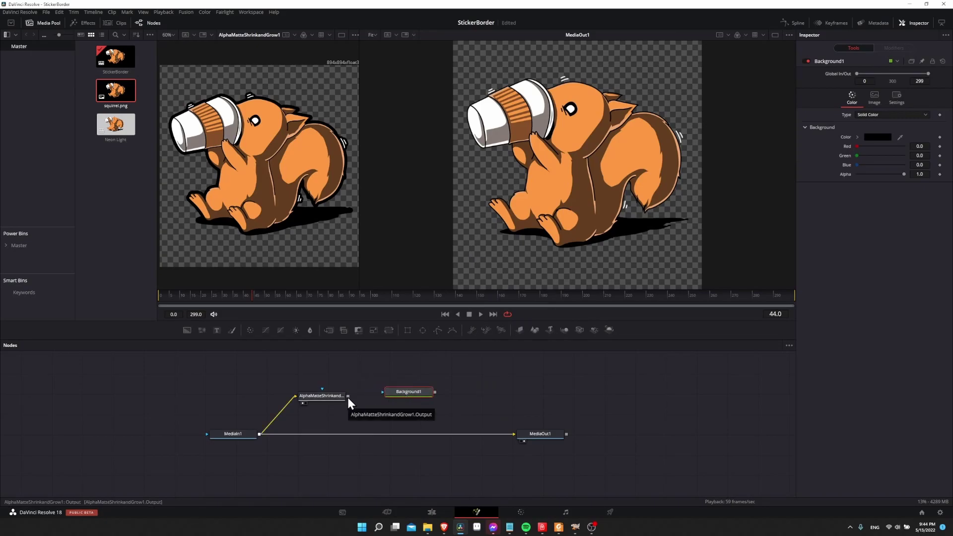
{"action": "left_click_drag", "start_coordinate": [348, 398], "coordinate": [385, 394]}
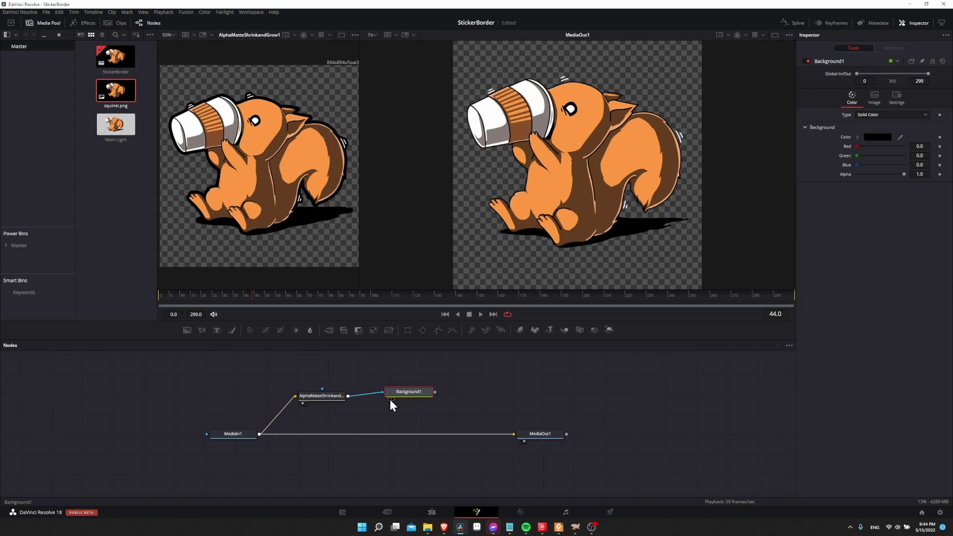
{"action": "left_click", "coordinate": [390, 400]}
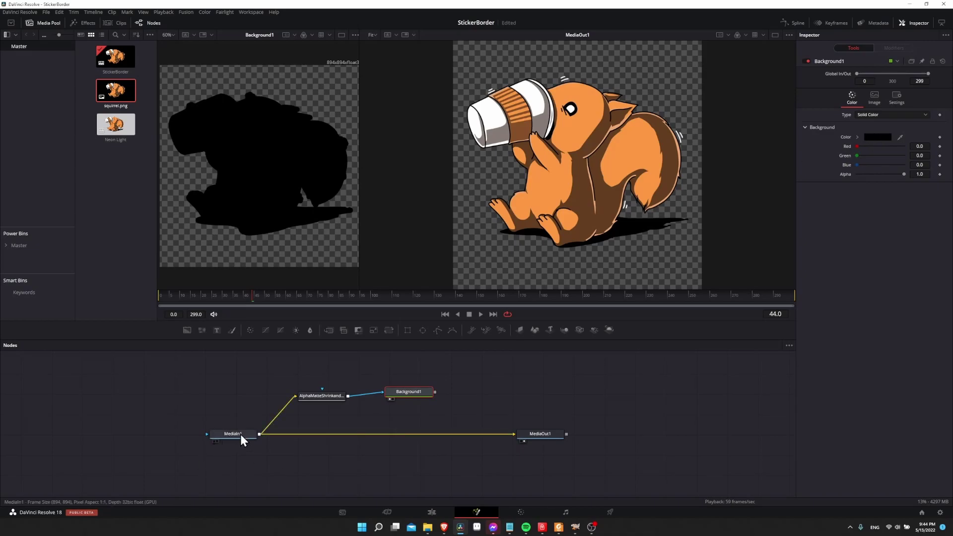
Step: Add a Merge1 node after Background1 using the Fusion toolbar's Merge tool
{"action": "left_click", "coordinate": [330, 331]}
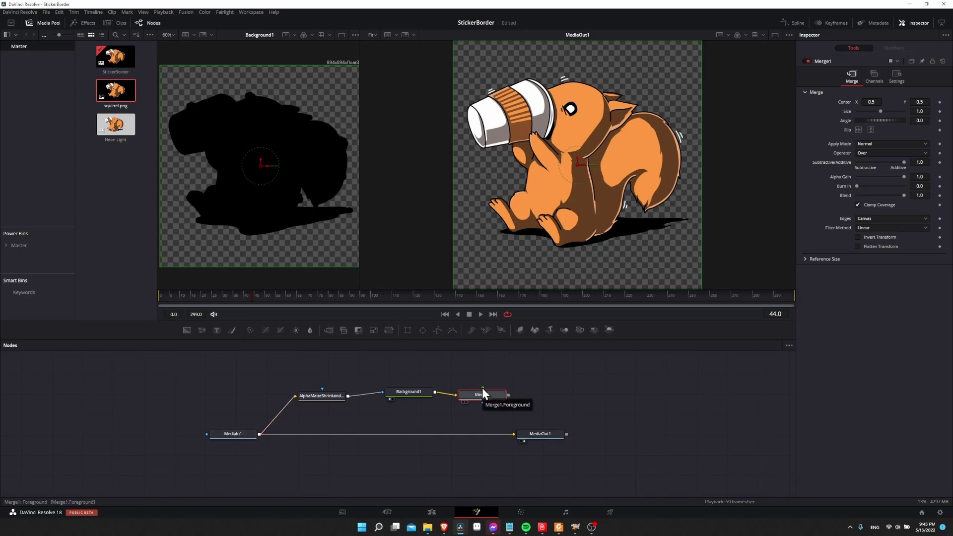
Step: Unlink MediaIn1 from MediaOut1 and connect it into Merge1's foreground input
{"action": "left_click_drag", "start_coordinate": [486, 392], "coordinate": [488, 406]}
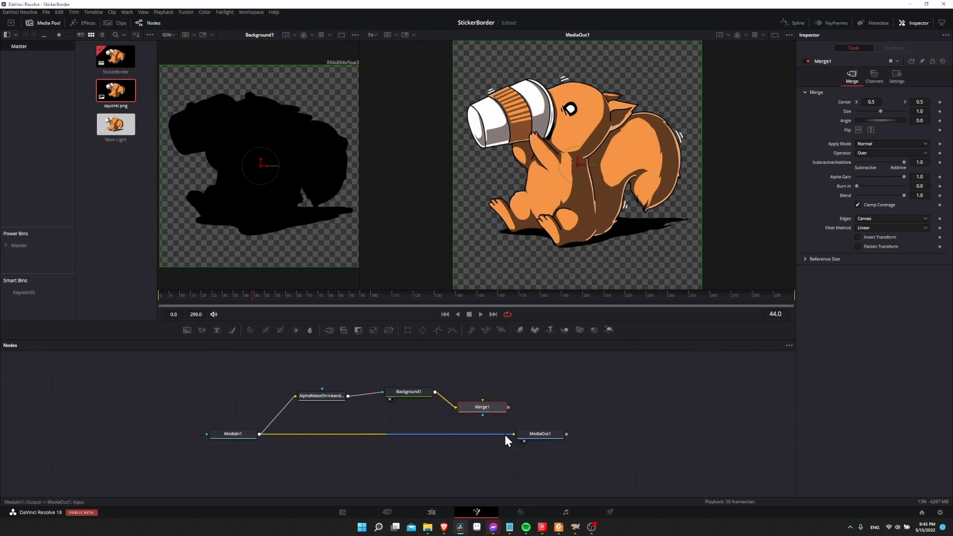
{"action": "left_click_drag", "start_coordinate": [504, 432], "coordinate": [415, 429]}
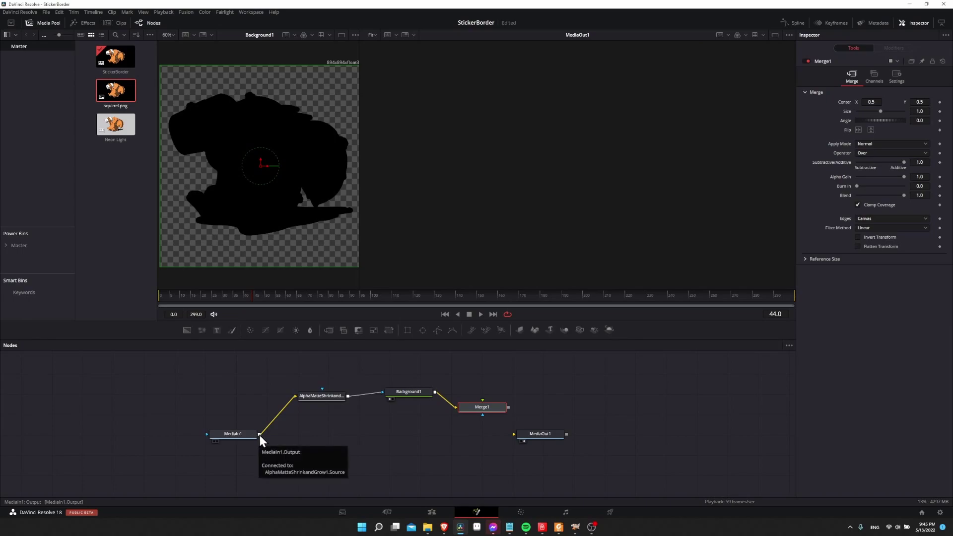
{"action": "left_click_drag", "start_coordinate": [258, 435], "coordinate": [532, 432]}
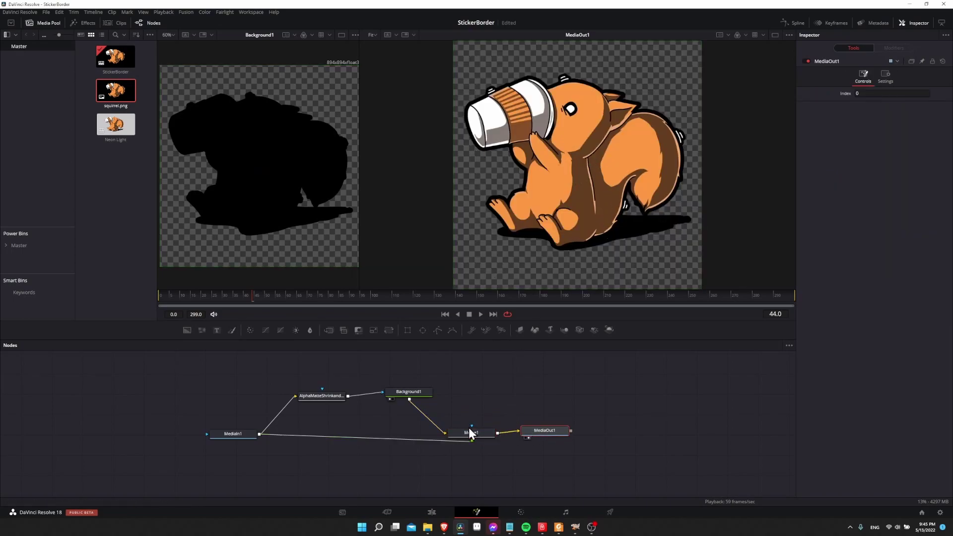
{"action": "left_click_drag", "start_coordinate": [424, 394], "coordinate": [419, 399]}
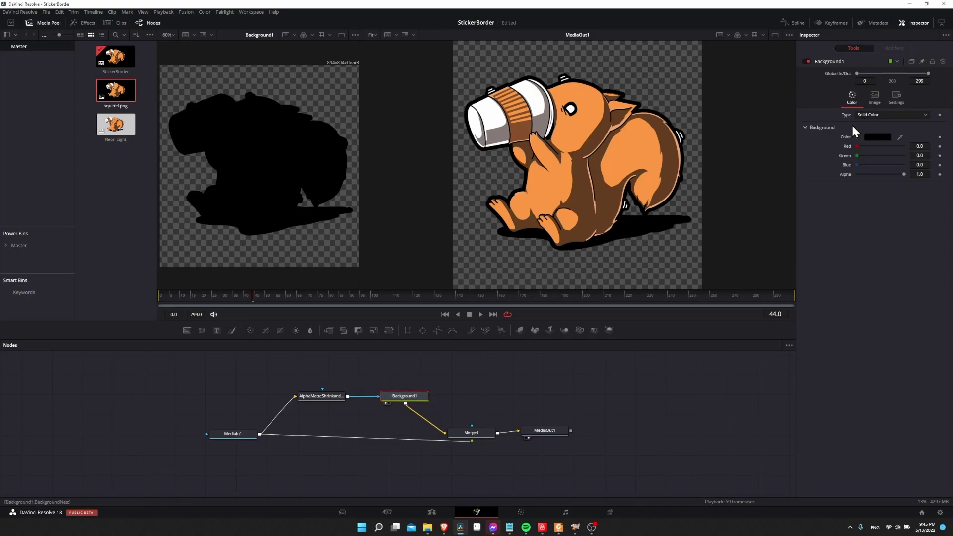
{"action": "left_click", "coordinate": [877, 142]}
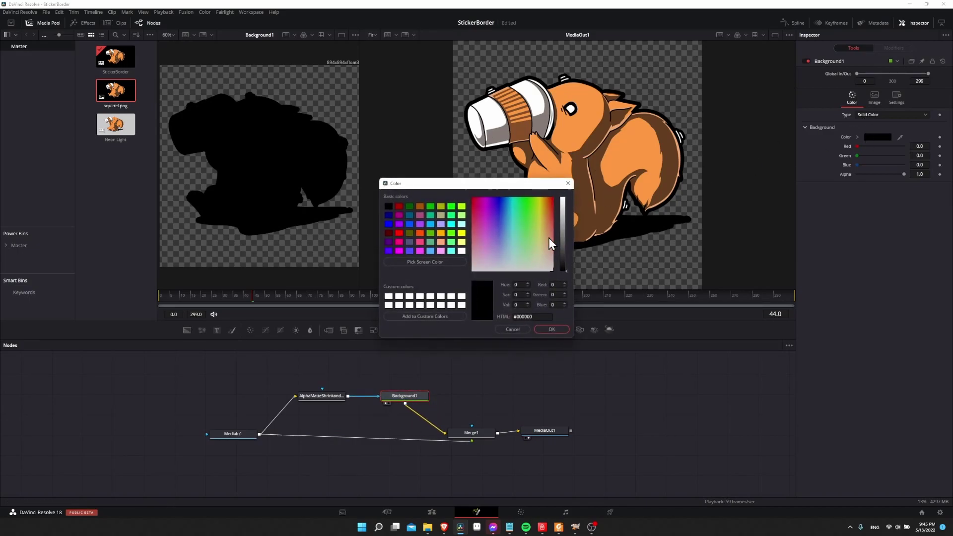
{"action": "left_click_drag", "start_coordinate": [563, 269], "coordinate": [568, 190]}
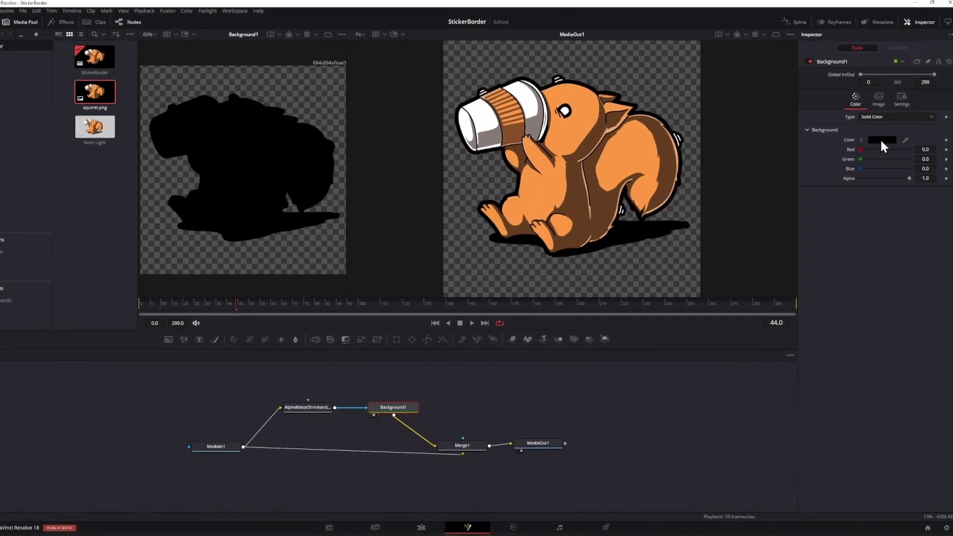
{"action": "left_click", "coordinate": [878, 137]}
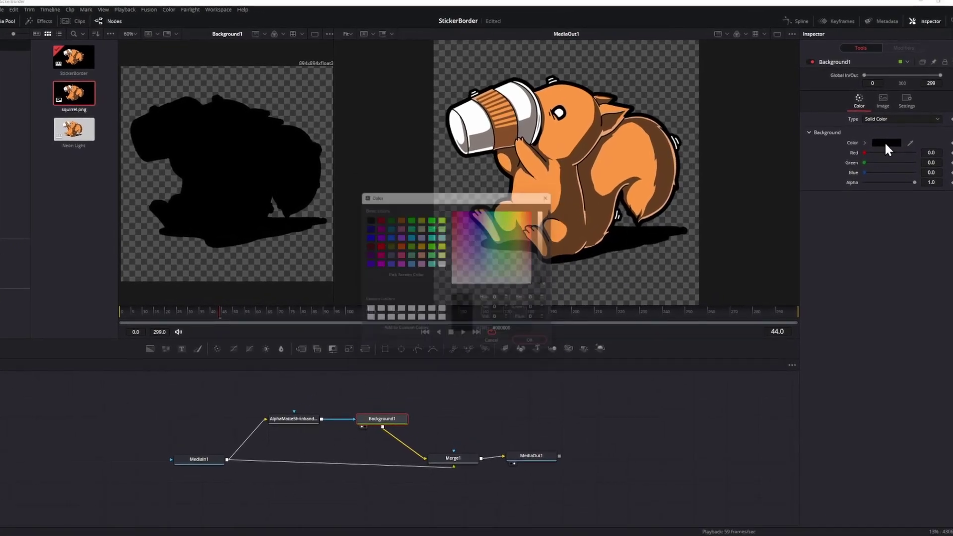
{"action": "left_click_drag", "start_coordinate": [546, 294], "coordinate": [551, 203]}
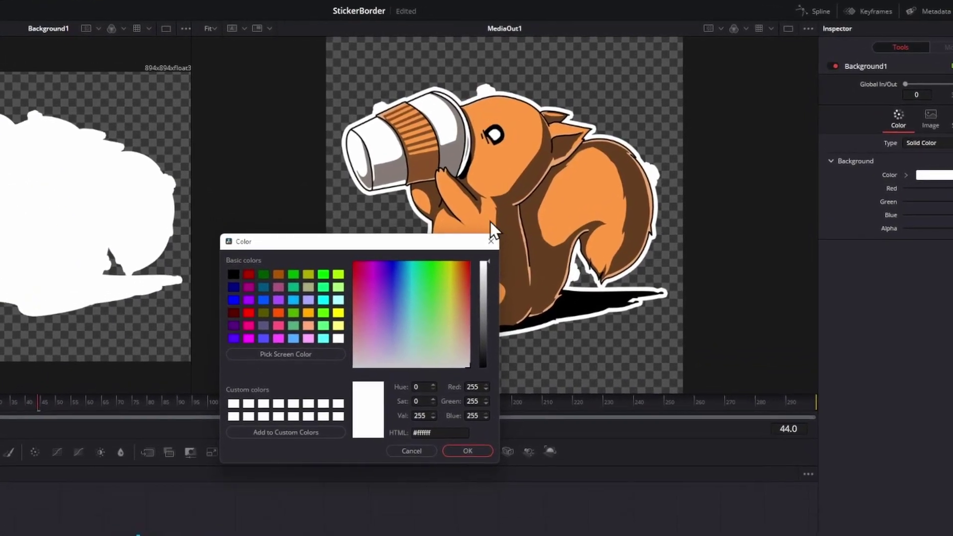
{"action": "left_click", "coordinate": [483, 300]}
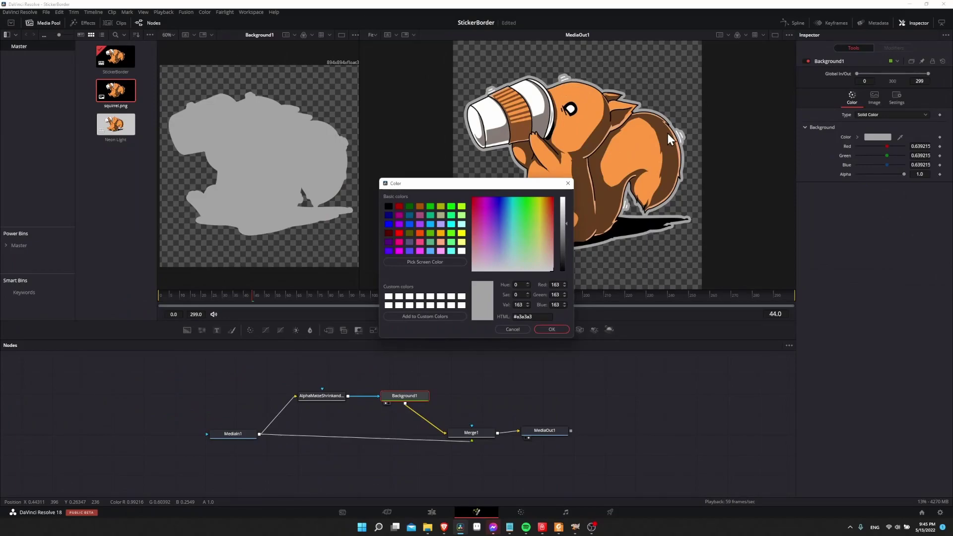
{"action": "left_click_drag", "start_coordinate": [518, 185], "coordinate": [394, 178]}
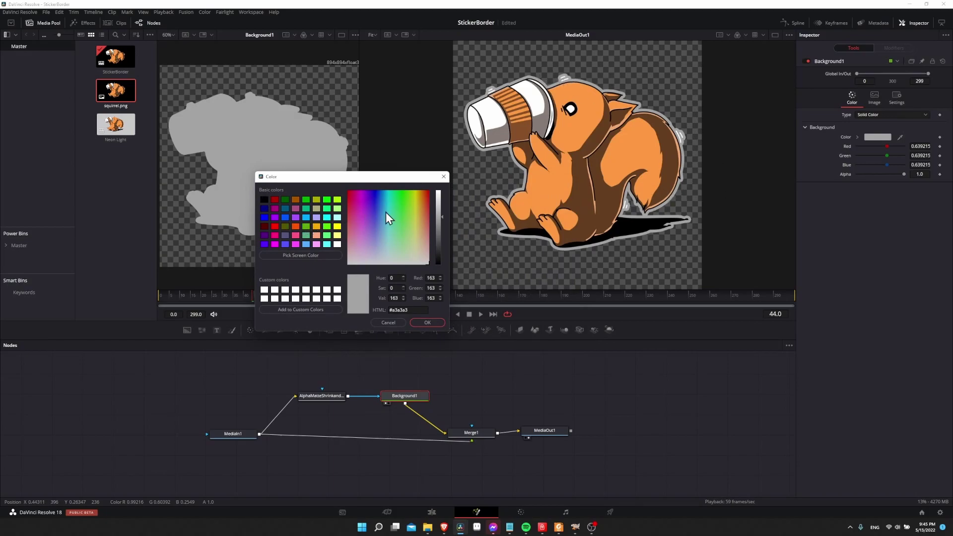
{"action": "left_click_drag", "start_coordinate": [438, 220], "coordinate": [442, 175]}
{"action": "left_click", "coordinate": [421, 222]}
{"action": "left_click", "coordinate": [424, 202]}
{"action": "left_click", "coordinate": [428, 195]}
{"action": "left_click", "coordinate": [425, 203]}
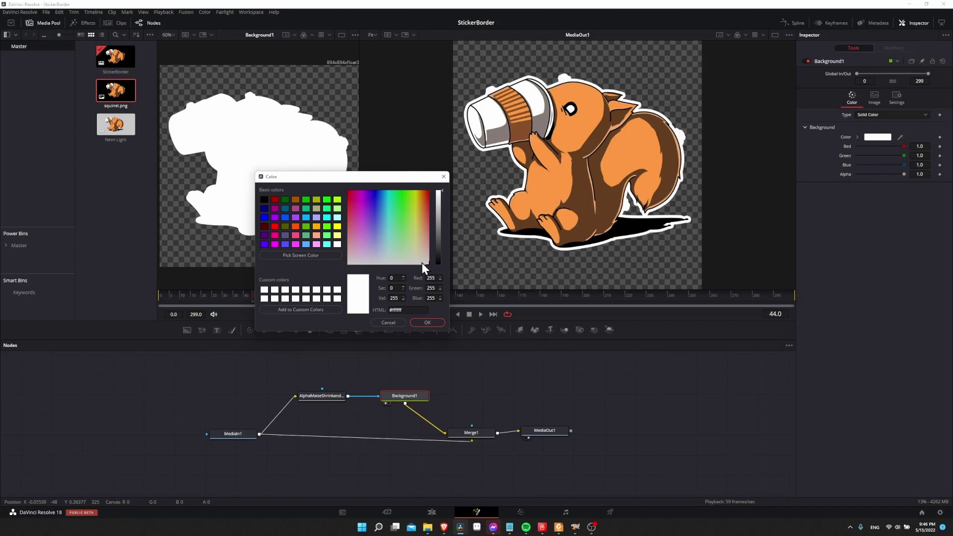
{"action": "left_click_drag", "start_coordinate": [440, 193], "coordinate": [443, 294]}
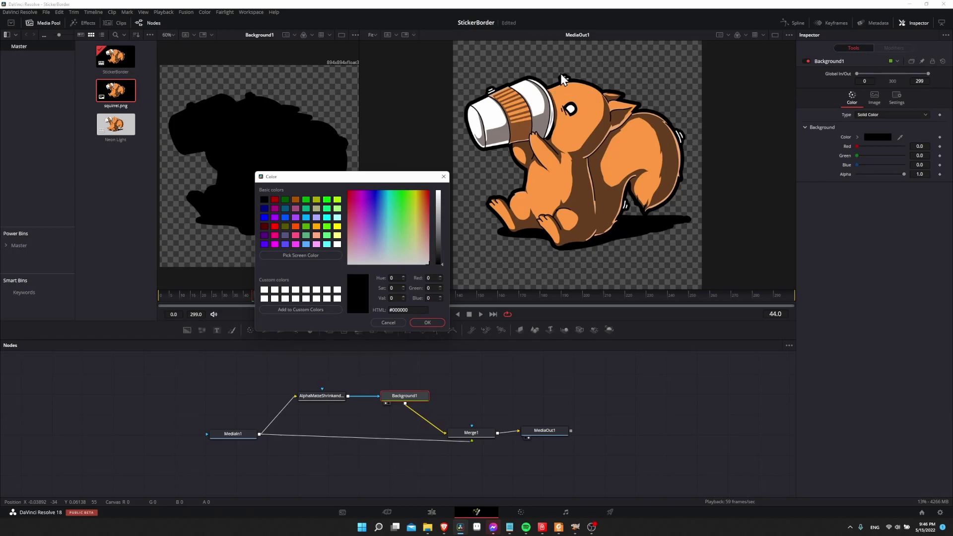
{"action": "left_click", "coordinate": [427, 323]}
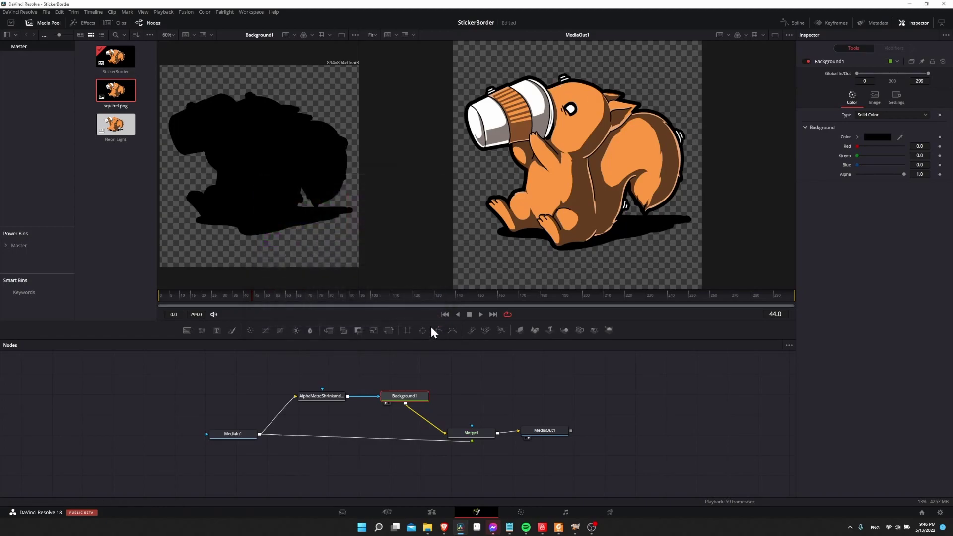
Step: On the Edit page, place a third squirrel.png clip on V2 and extend the Paper background beneath it
{"action": "left_click", "coordinate": [430, 513]}
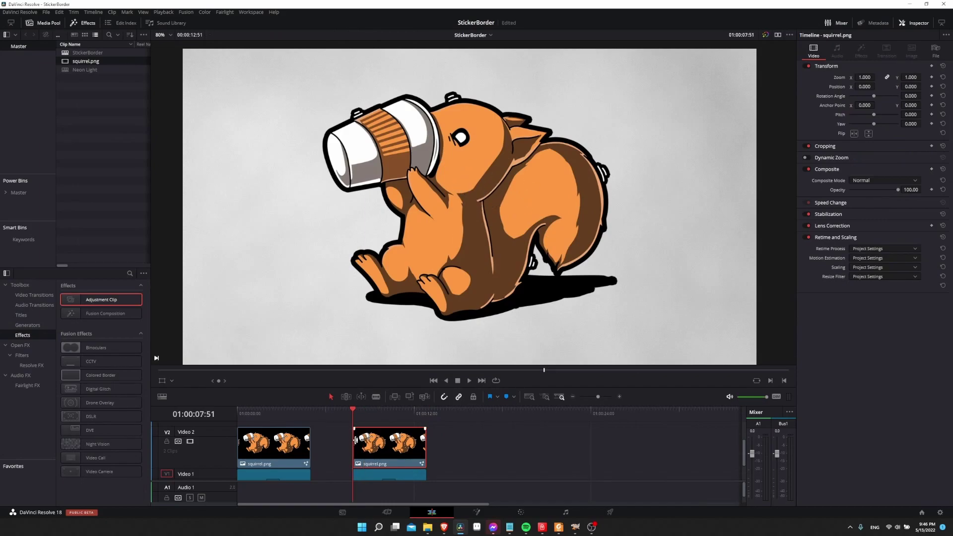
{"action": "left_click", "coordinate": [766, 32]}
{"action": "left_click_drag", "start_coordinate": [76, 62], "coordinate": [481, 458]}
{"action": "left_click", "coordinate": [449, 419]}
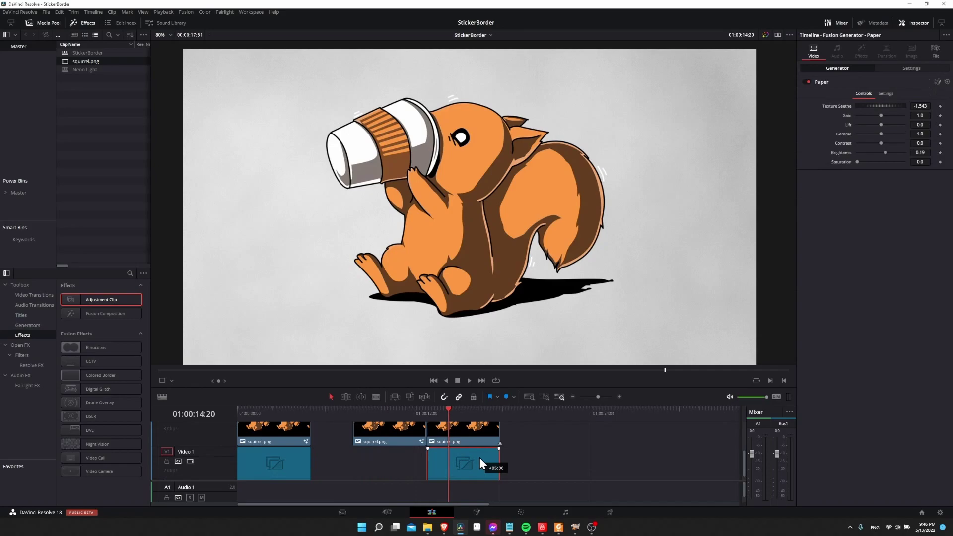
{"action": "left_click_drag", "start_coordinate": [480, 457], "coordinate": [394, 442]}
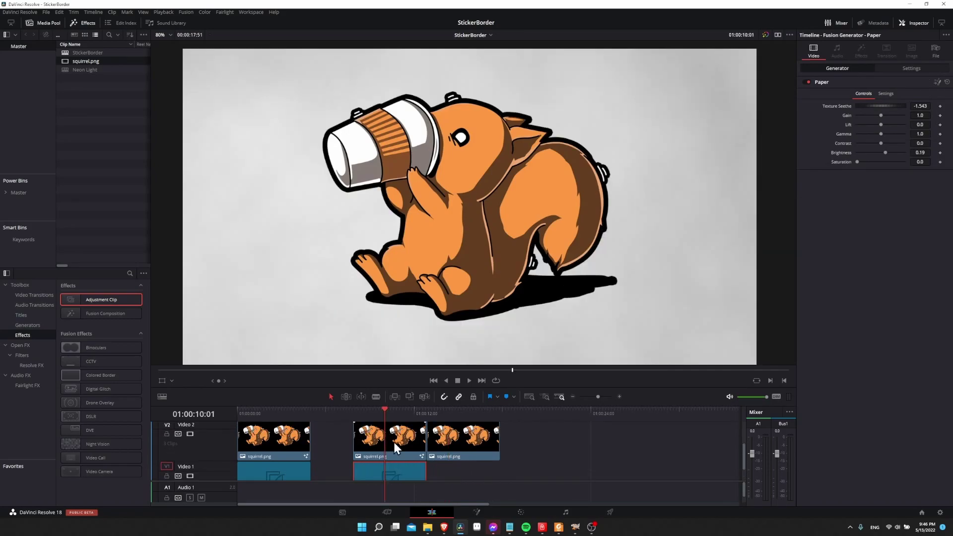